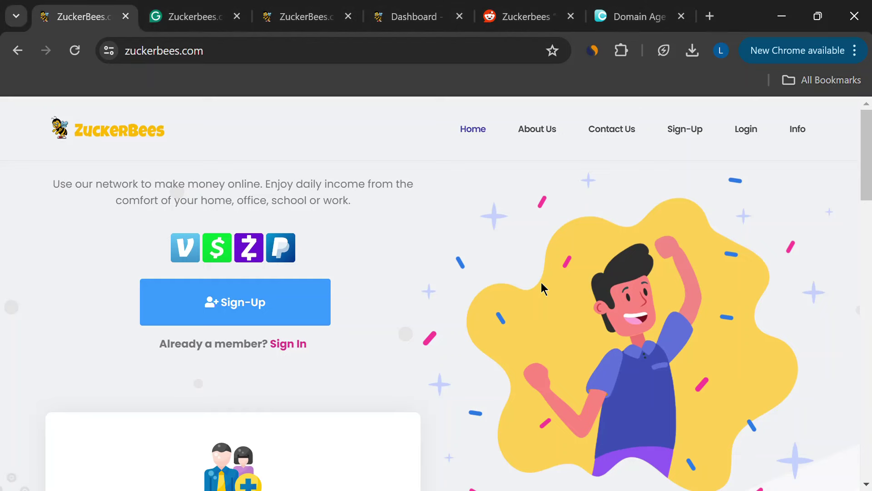
pyautogui.scroll(-2, 330, 274)
pyautogui.scroll(2, 330, 273)
# Step: Highlight the zuckerbees.com address and the Easy Sign-Up and Get Paid & Cash Out cards
pyautogui.click(214, 51)
pyautogui.moveTo(213, 50); pyautogui.dragTo(143, 51)
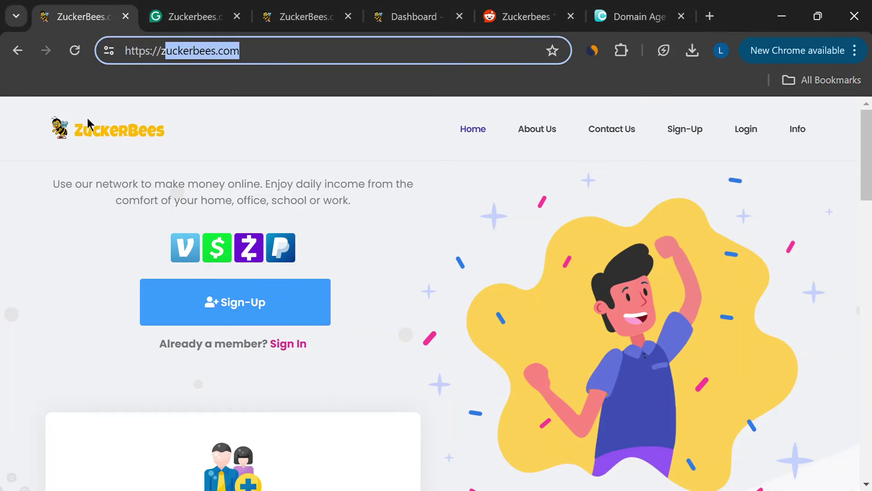
pyautogui.click(52, 236)
pyautogui.moveTo(50, 182); pyautogui.dragTo(355, 197)
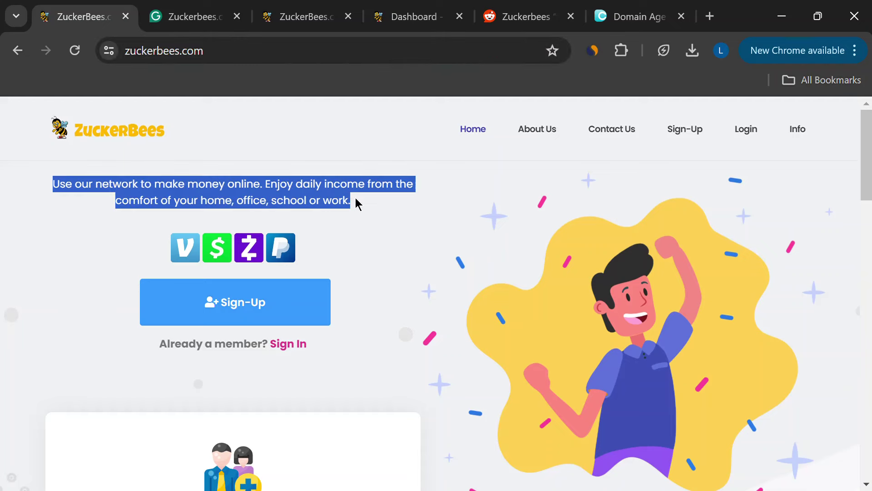
pyautogui.scroll(-3, 451, 295)
pyautogui.moveTo(179, 317); pyautogui.dragTo(347, 355)
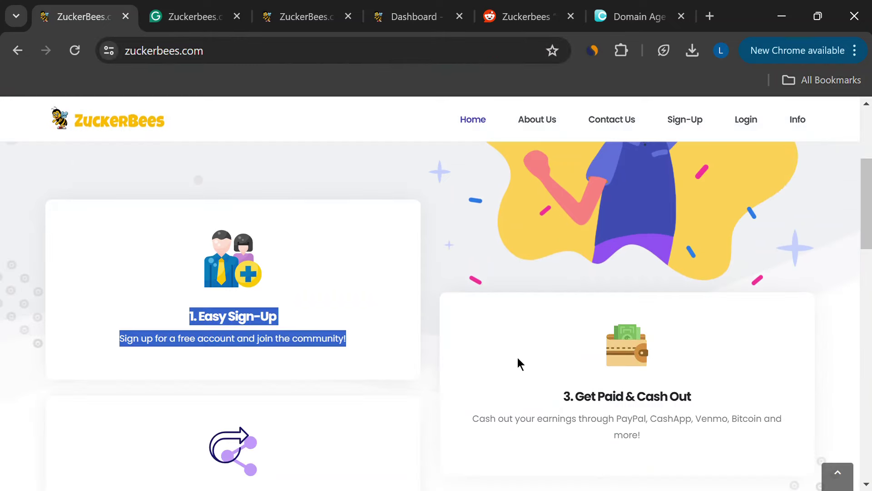
pyautogui.moveTo(558, 395); pyautogui.dragTo(702, 441)
pyautogui.click(467, 329)
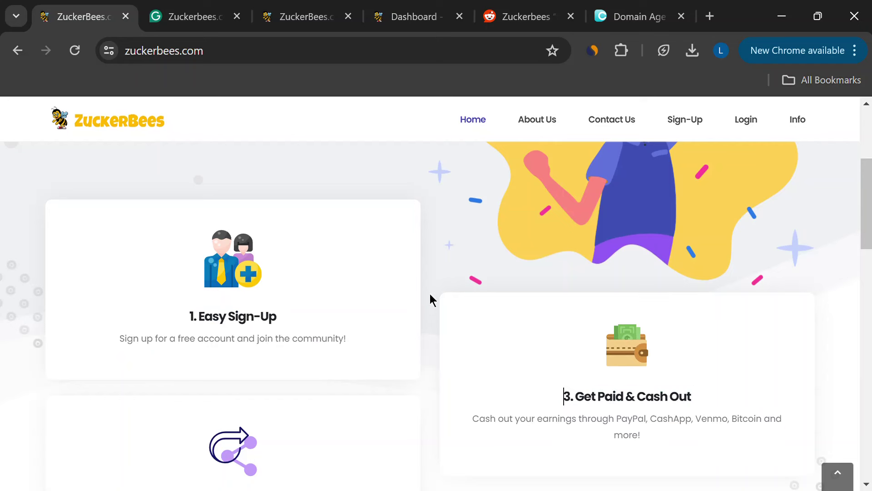
pyautogui.scroll(-4, 430, 294)
# Step: On the About Us page, highlight the transparency and assured-payments sentence
pyautogui.click(304, 16)
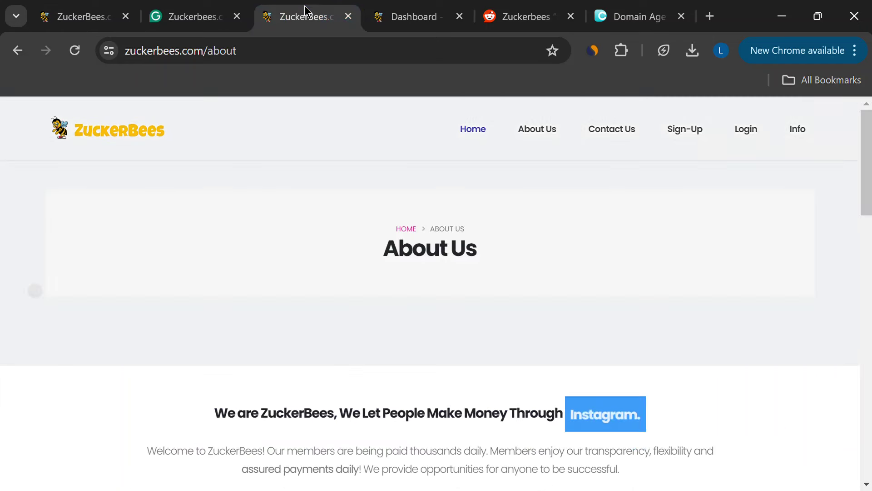
pyautogui.scroll(-2, 369, 355)
pyautogui.moveTo(226, 307)
pyautogui.mouseDown()
pyautogui.moveTo(432, 329)
pyautogui.moveTo(626, 365)
pyautogui.mouseUp()
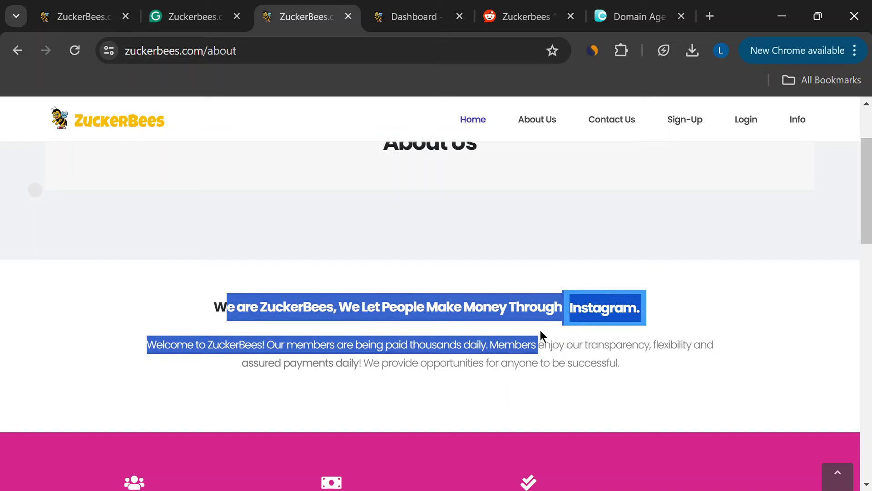
pyautogui.click(621, 365)
pyautogui.moveTo(490, 344); pyautogui.dragTo(619, 365)
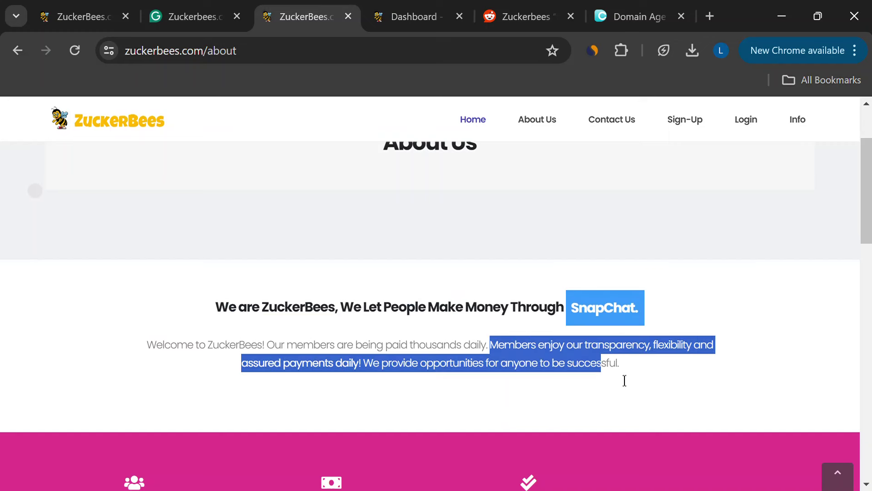
pyautogui.click(406, 344)
# Step: Read the review draft's intro closing lines and its About Zuckerbees.com section
pyautogui.click(81, 17)
pyautogui.click(192, 16)
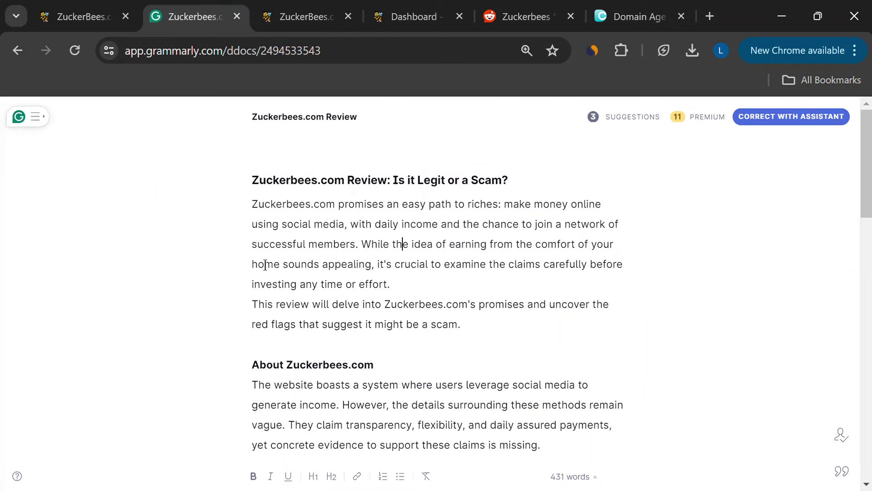
pyautogui.moveTo(256, 287); pyautogui.dragTo(456, 326)
pyautogui.scroll(-2, 409, 307)
pyautogui.moveTo(300, 298); pyautogui.dragTo(440, 339)
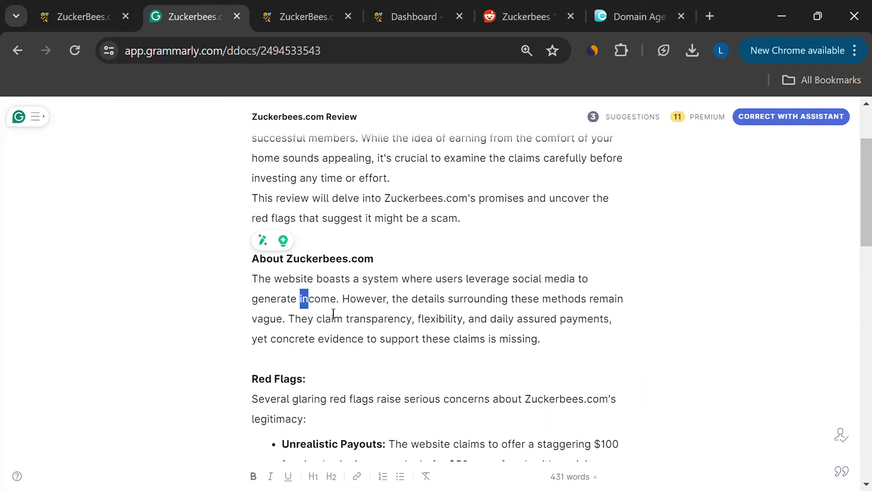
pyautogui.click(422, 339)
pyautogui.scroll(-2, 409, 307)
pyautogui.scroll(2, 409, 307)
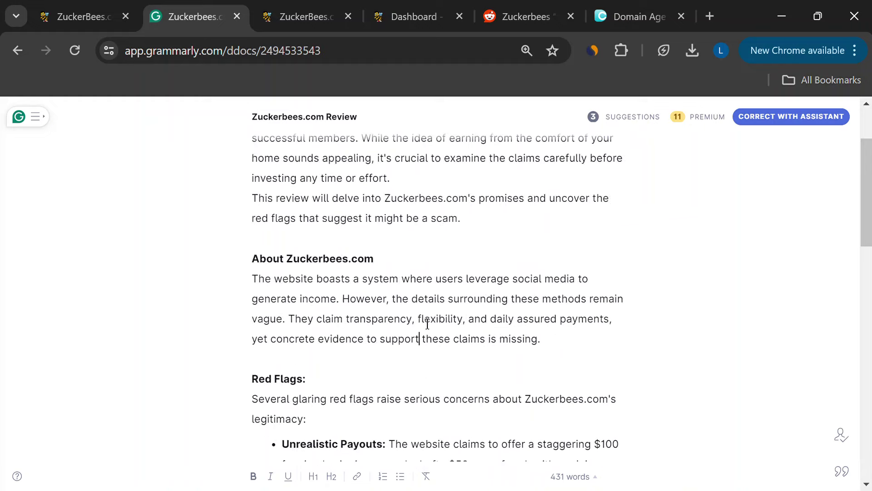
pyautogui.scroll(3, 409, 307)
# Step: Check the 11-day domain age result and highlight the Reddit r/Scams post's text
pyautogui.click(627, 17)
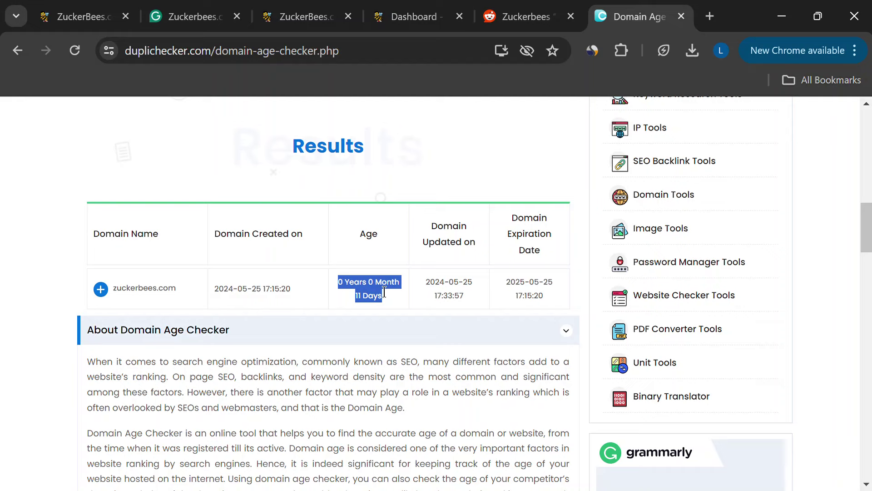
pyautogui.click(536, 8)
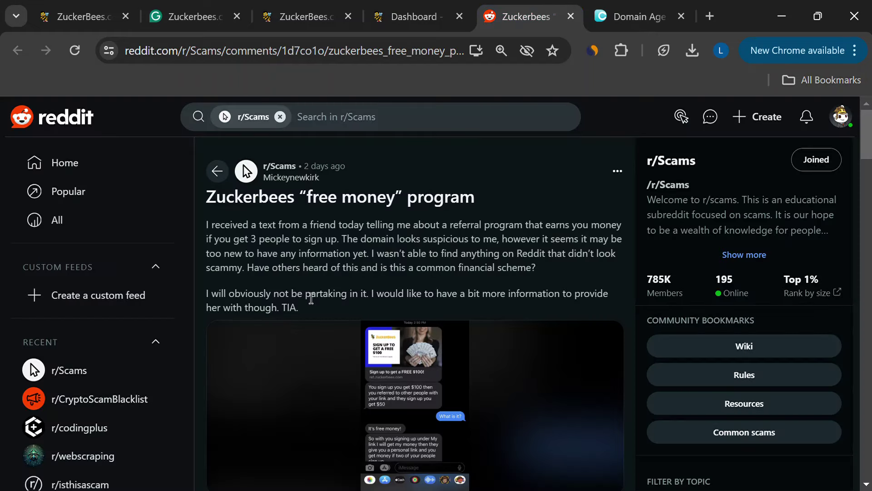
pyautogui.moveTo(300, 198); pyautogui.dragTo(404, 300)
pyautogui.click(194, 17)
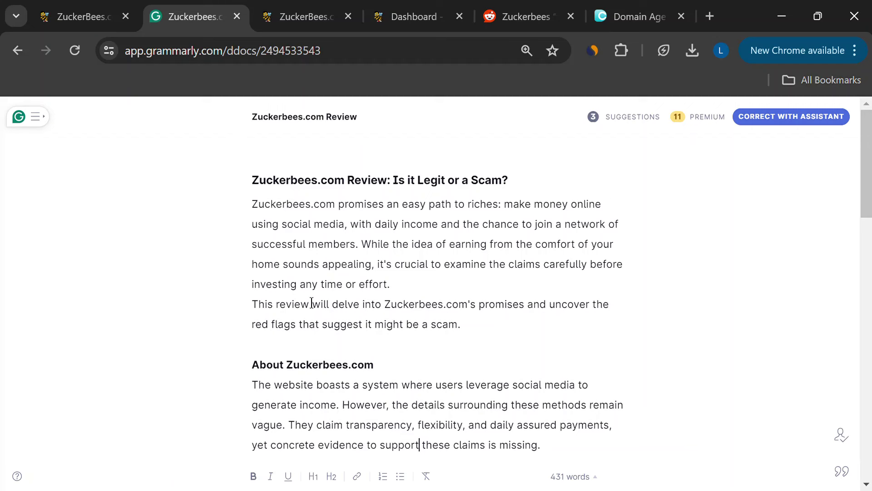
pyautogui.scroll(-3, 312, 303)
# Step: Flip between the ZuckerBees home, About, dashboard and Reddit tabs to view the $100.00 earnings
pyautogui.moveTo(290, 300); pyautogui.dragTo(539, 337)
pyautogui.click(82, 16)
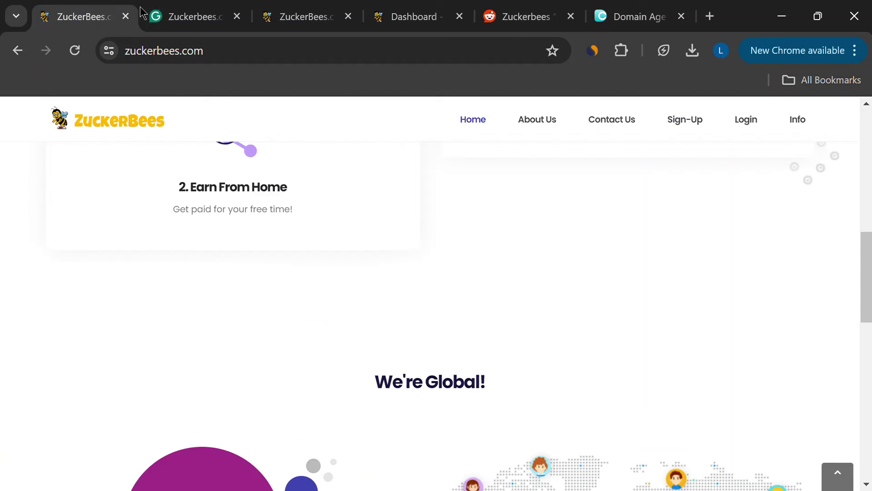
pyautogui.click(414, 17)
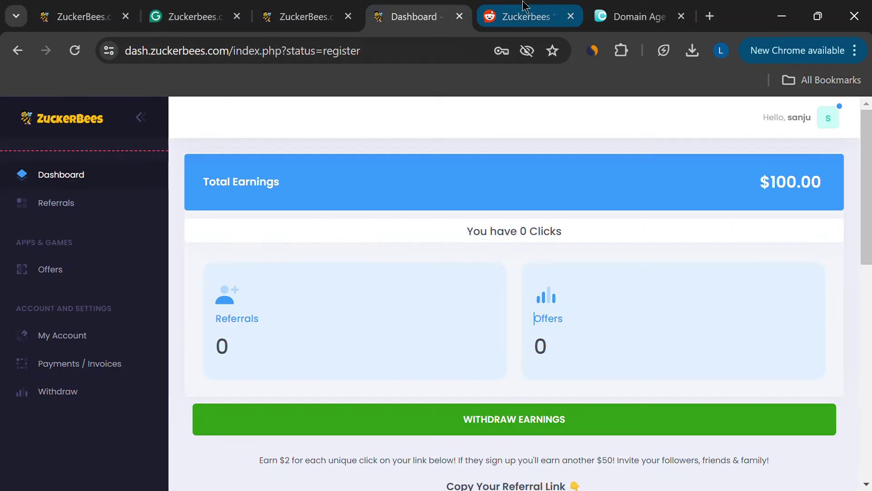
pyautogui.click(525, 17)
pyautogui.scroll(-5, 347, 309)
pyautogui.scroll(-2, 347, 309)
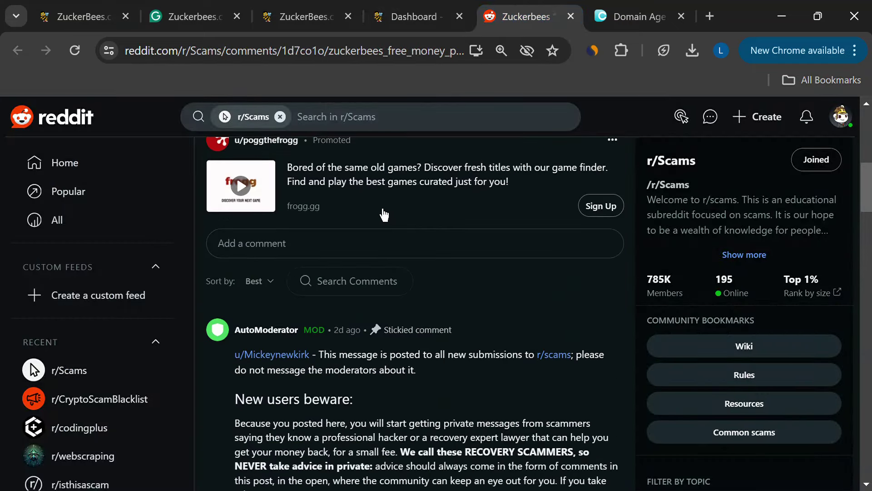
pyautogui.click(82, 16)
pyautogui.scroll(-5, 348, 361)
pyautogui.scroll(2, 319, 327)
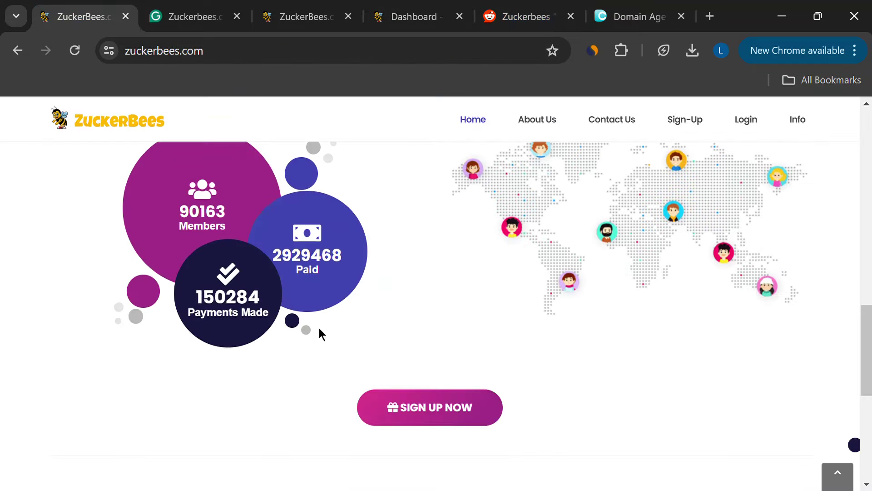
pyautogui.scroll(-5, 439, 434)
pyautogui.scroll(4, 299, 249)
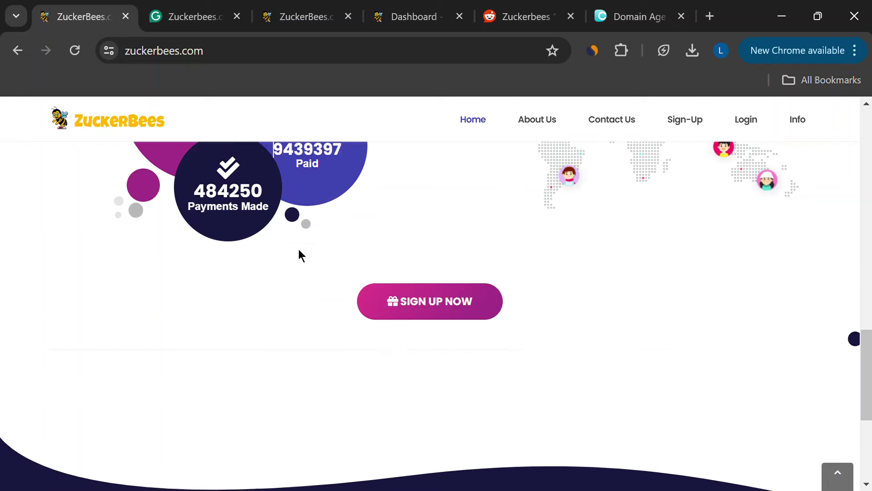
pyautogui.click(304, 16)
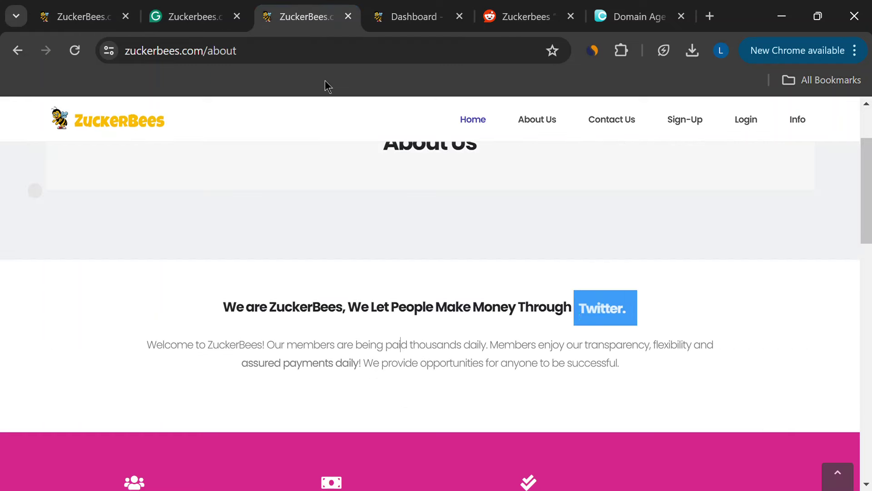
pyautogui.click(412, 5)
pyautogui.scroll(-5, 440, 374)
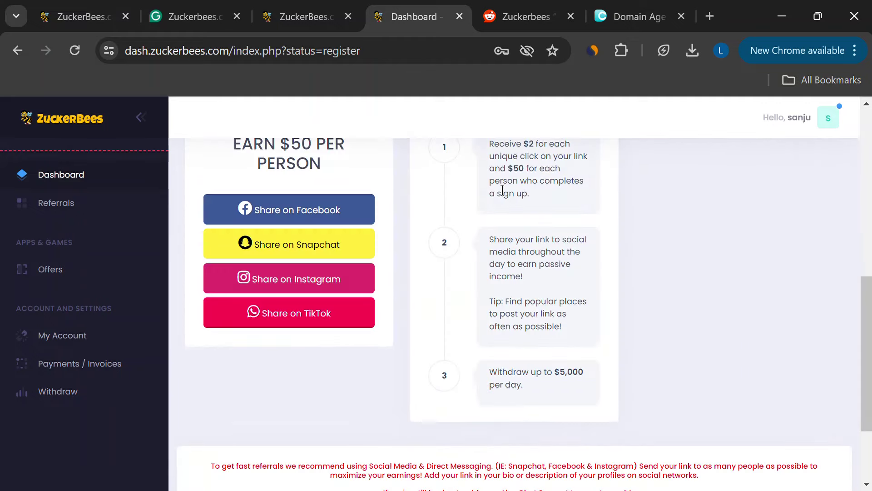
pyautogui.moveTo(508, 168); pyautogui.dragTo(539, 188)
pyautogui.scroll(8, 539, 273)
pyautogui.moveTo(759, 181); pyautogui.dragTo(840, 190)
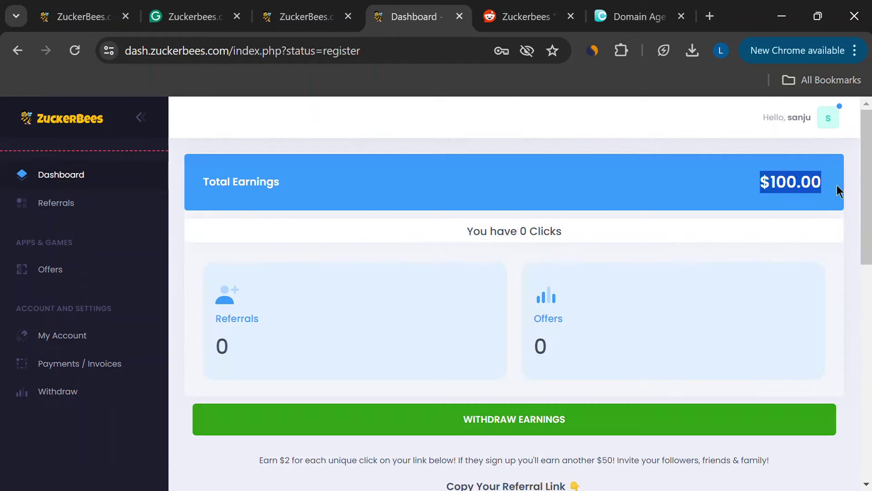
pyautogui.click(526, 16)
pyautogui.scroll(-5, 395, 341)
pyautogui.scroll(-3, 365, 371)
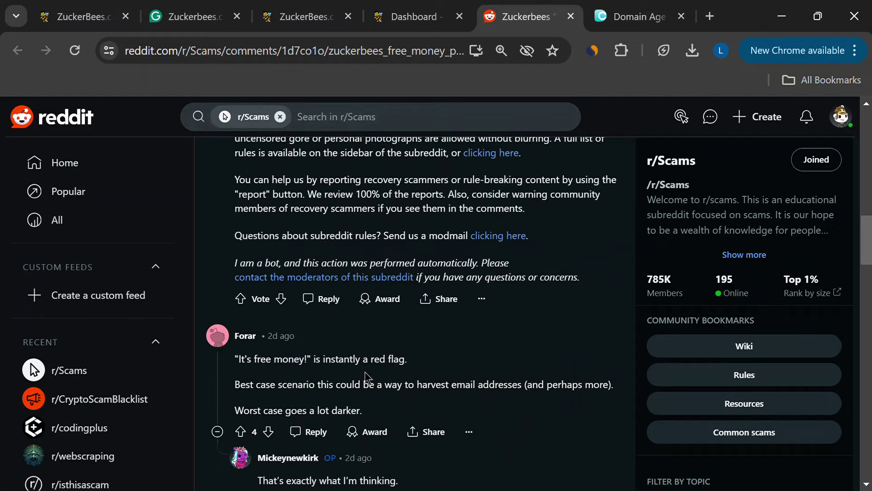
pyautogui.moveTo(253, 359); pyautogui.dragTo(361, 410)
pyautogui.scroll(-3, 376, 403)
pyautogui.scroll(-2, 376, 341)
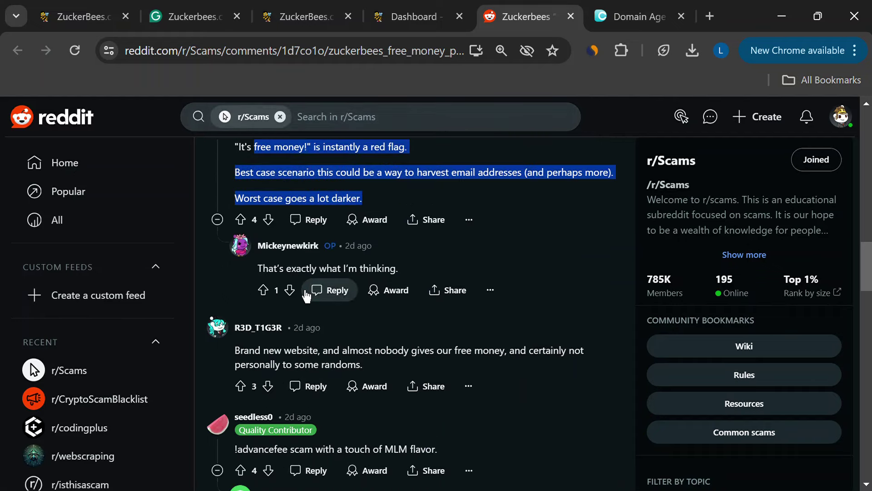
pyautogui.moveTo(284, 268); pyautogui.dragTo(399, 269)
# Step: Highlight the r/Scams comment pointing out ZuckerBees is a brand new website
pyautogui.moveTo(262, 351); pyautogui.dragTo(364, 365)
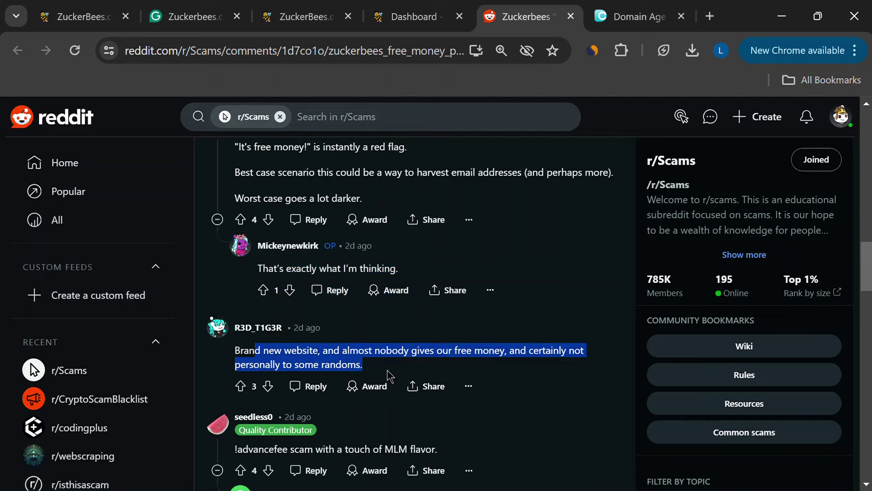
pyautogui.scroll(-3, 397, 371)
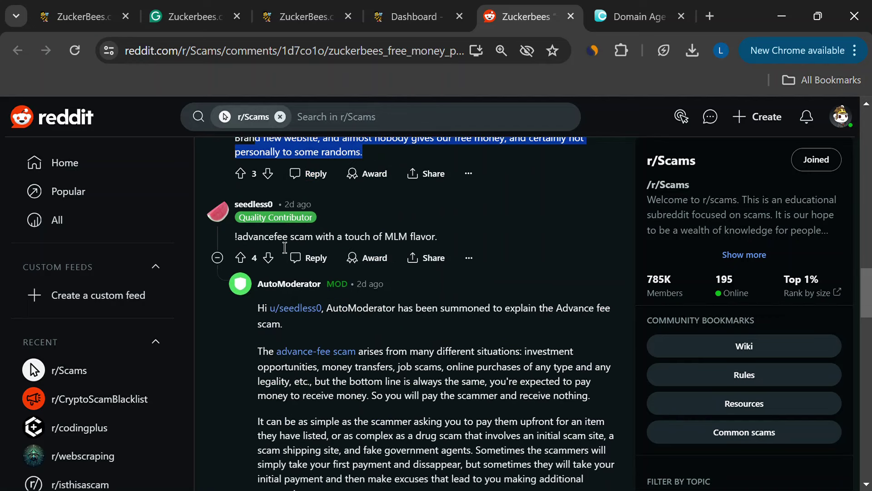
pyautogui.moveTo(275, 236); pyautogui.dragTo(437, 239)
pyautogui.scroll(-4, 381, 402)
pyautogui.scroll(-3, 381, 403)
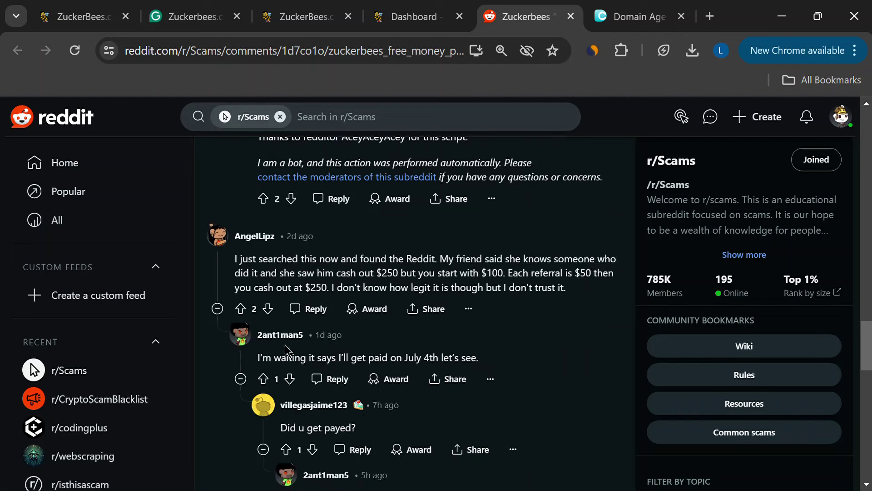
pyautogui.moveTo(236, 259); pyautogui.dragTo(543, 301)
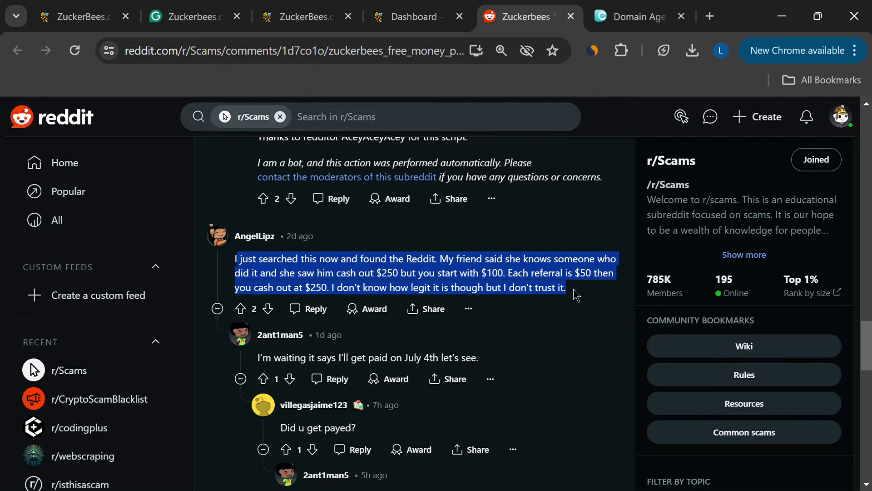
# Step: Revisit the home page stats and highlight the $9764893+ total paid figure
pyautogui.click(300, 17)
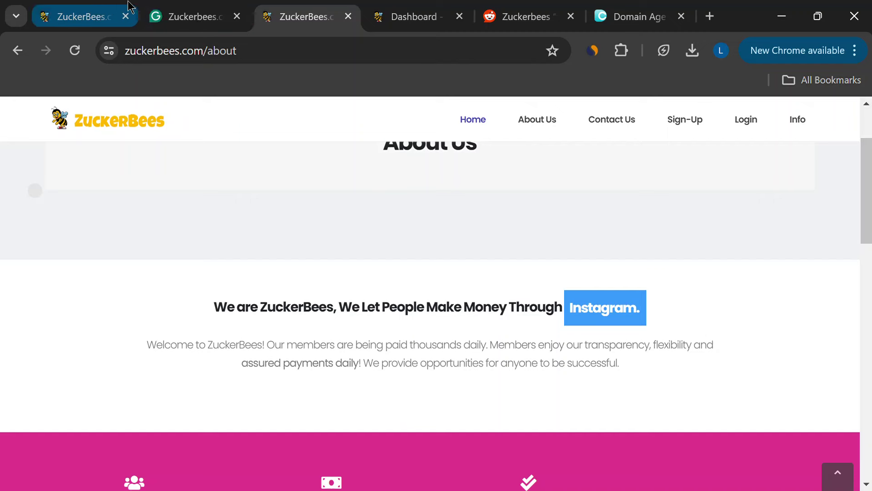
pyautogui.click(82, 17)
pyautogui.scroll(3, 398, 368)
pyautogui.scroll(2, 379, 350)
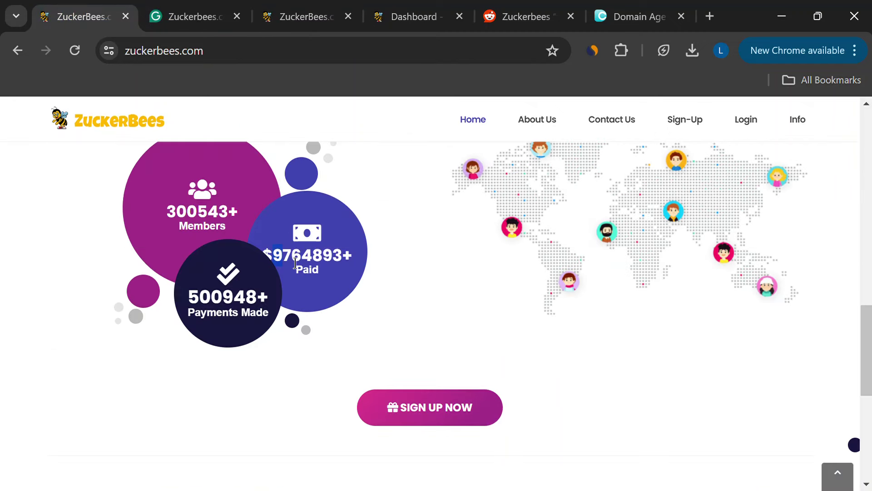
pyautogui.moveTo(294, 263); pyautogui.dragTo(359, 259)
pyautogui.click(402, 298)
pyautogui.click(505, 5)
pyautogui.moveTo(317, 272); pyautogui.dragTo(543, 314)
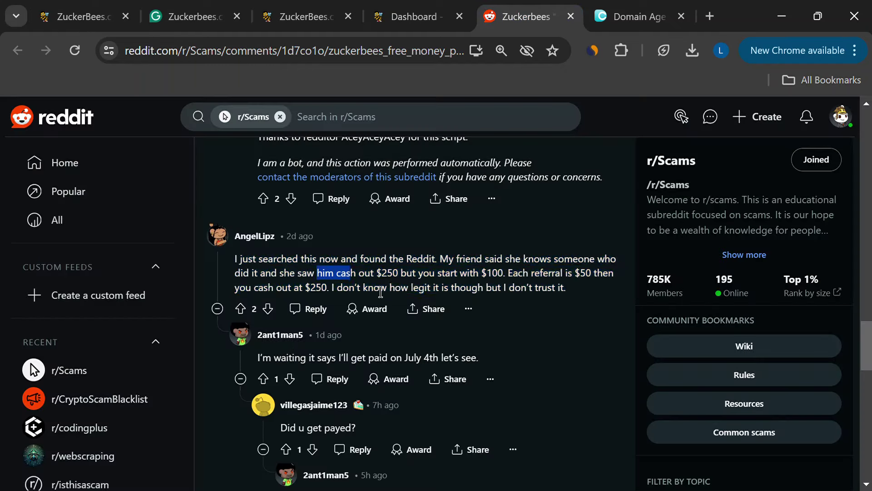
pyautogui.scroll(-2, 397, 404)
pyautogui.moveTo(330, 391); pyautogui.dragTo(554, 393)
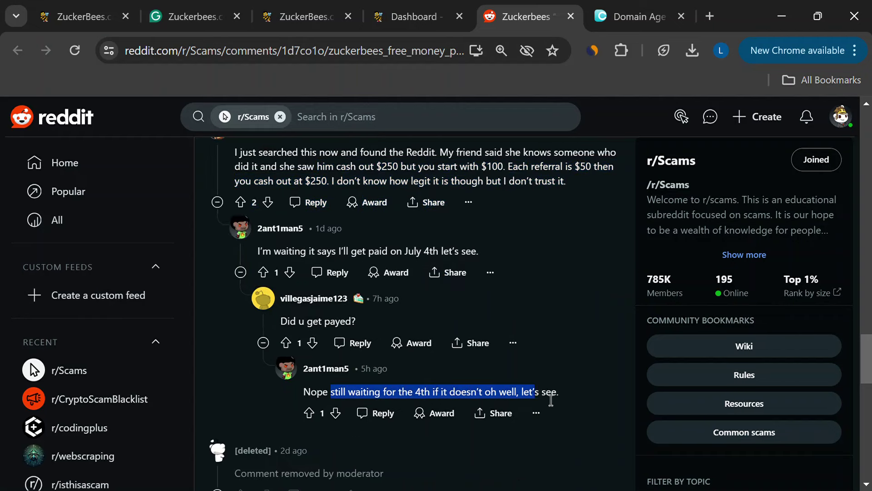
pyautogui.scroll(-5, 545, 395)
pyautogui.scroll(-3, 322, 396)
pyautogui.scroll(-2, 322, 396)
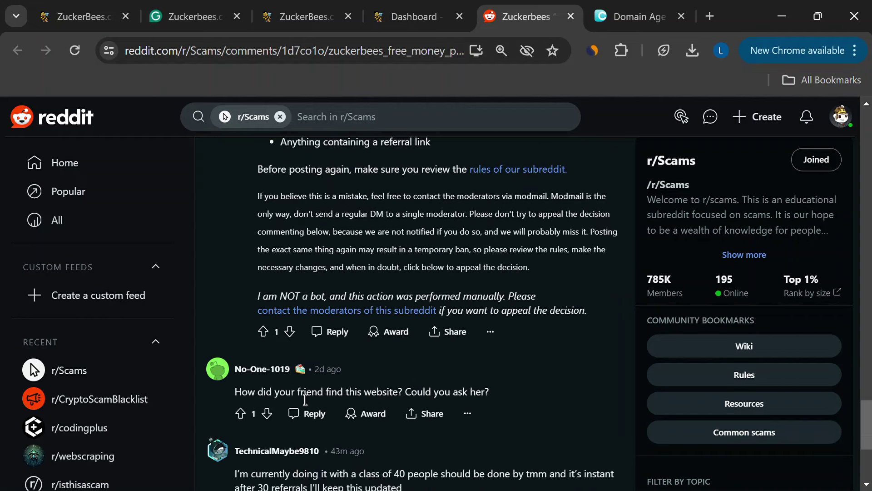
pyautogui.moveTo(273, 392); pyautogui.dragTo(485, 404)
pyautogui.scroll(-2, 488, 418)
pyautogui.scroll(-2, 488, 418)
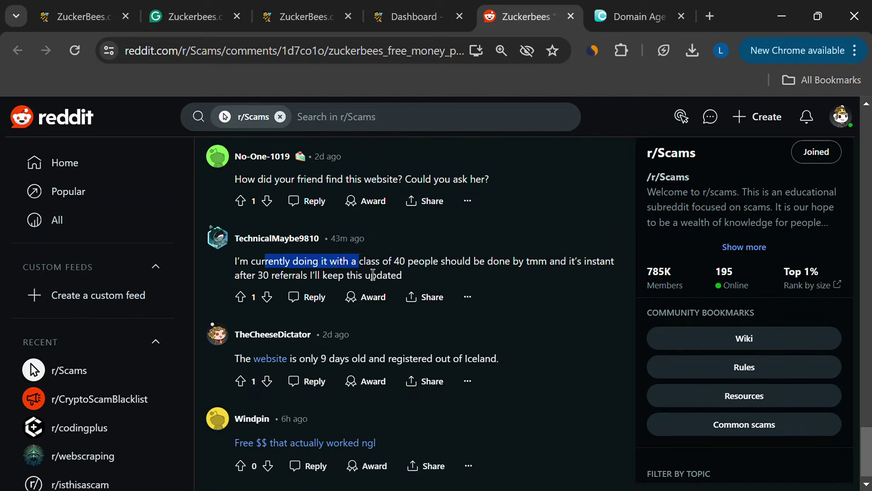
pyautogui.moveTo(261, 261); pyautogui.dragTo(436, 286)
# Step: Highlight the reply noting the site is 9 days old, then reopen the $100.00 dashboard
pyautogui.moveTo(311, 359); pyautogui.dragTo(516, 366)
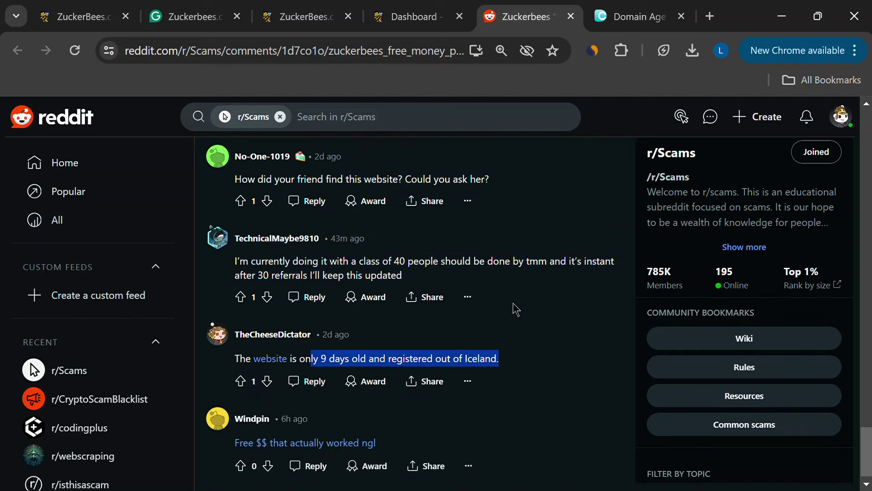
pyautogui.click(414, 16)
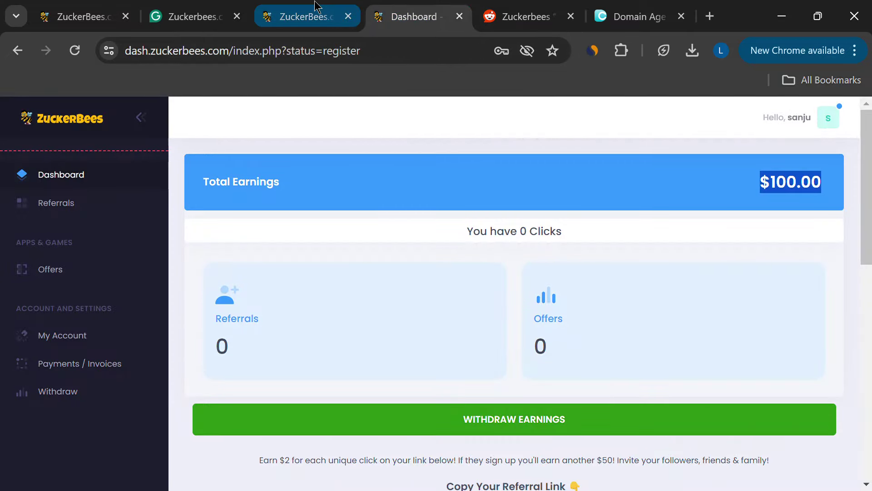
# Step: Review the dashboard's referral steps and highlight the EARN $50 PER PERSON heading
pyautogui.click(303, 17)
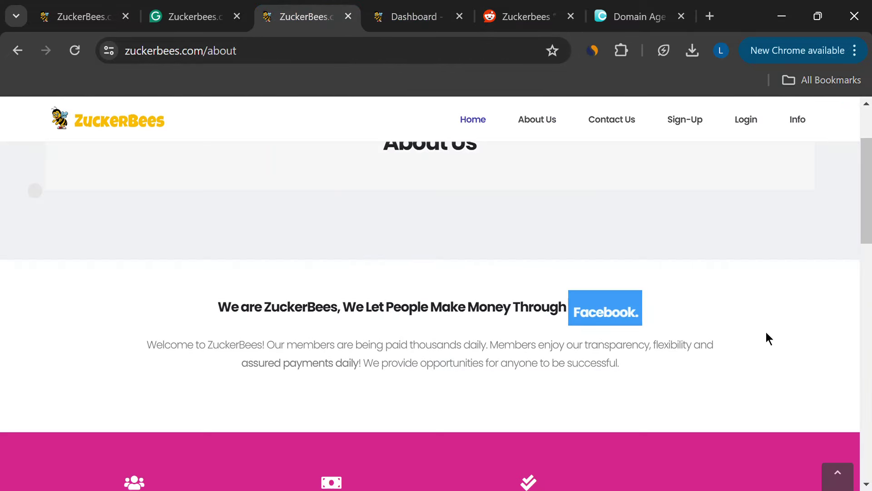
pyautogui.click(414, 17)
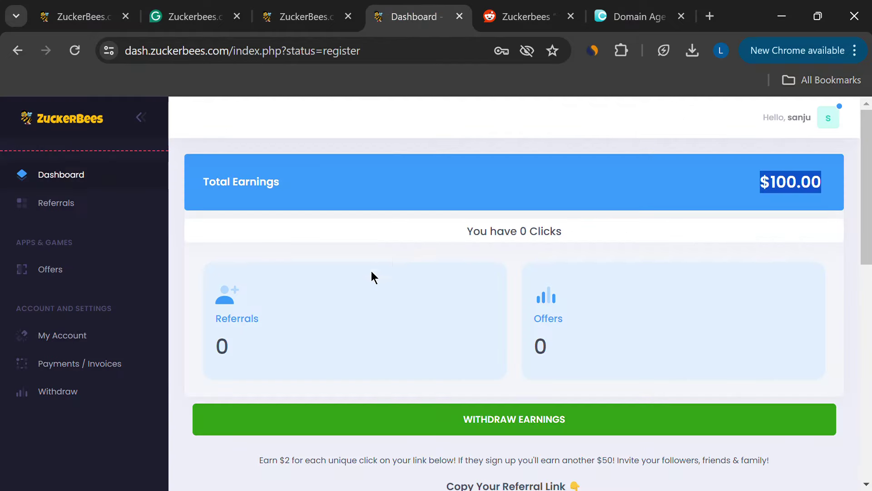
pyautogui.scroll(-5, 372, 270)
pyautogui.scroll(-2, 546, 374)
pyautogui.moveTo(518, 395); pyautogui.dragTo(466, 155)
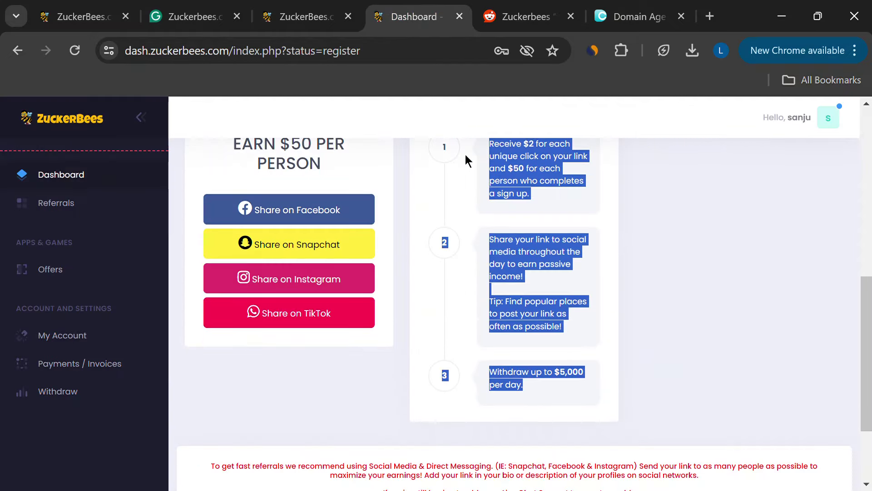
pyautogui.click(687, 297)
pyautogui.scroll(2, 360, 374)
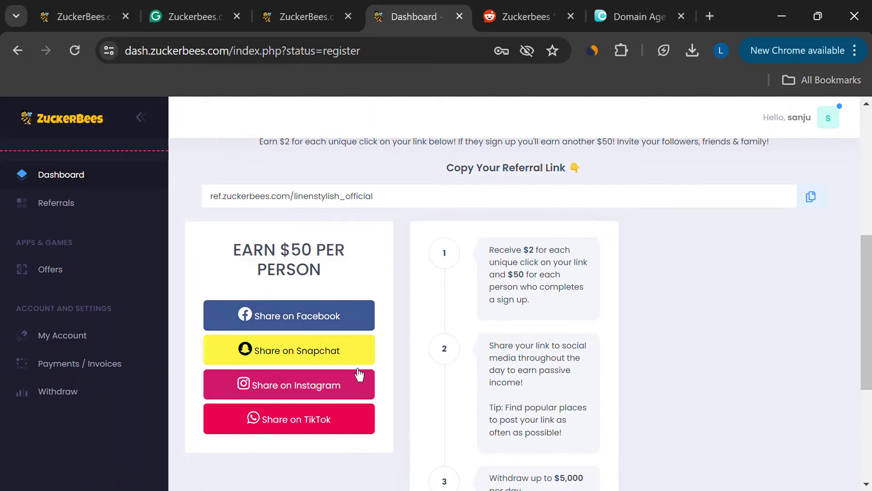
pyautogui.moveTo(234, 250); pyautogui.dragTo(325, 281)
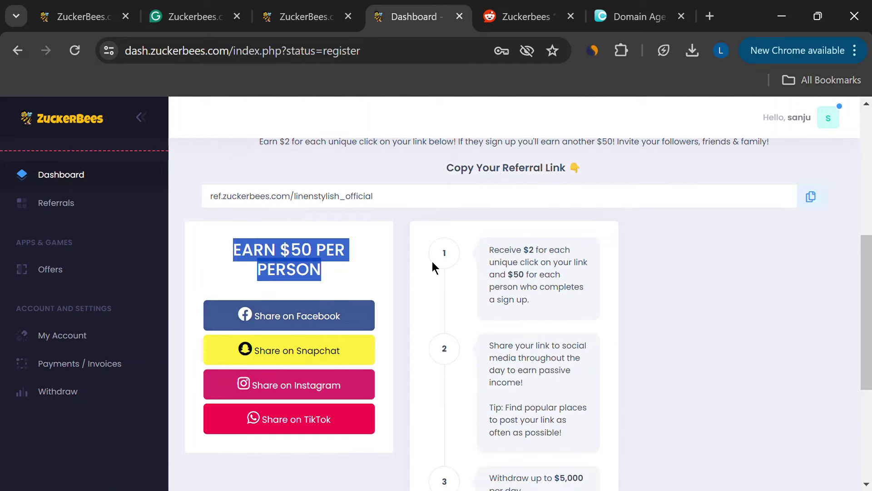
pyautogui.click(432, 261)
pyautogui.scroll(3, 398, 295)
pyautogui.click(82, 16)
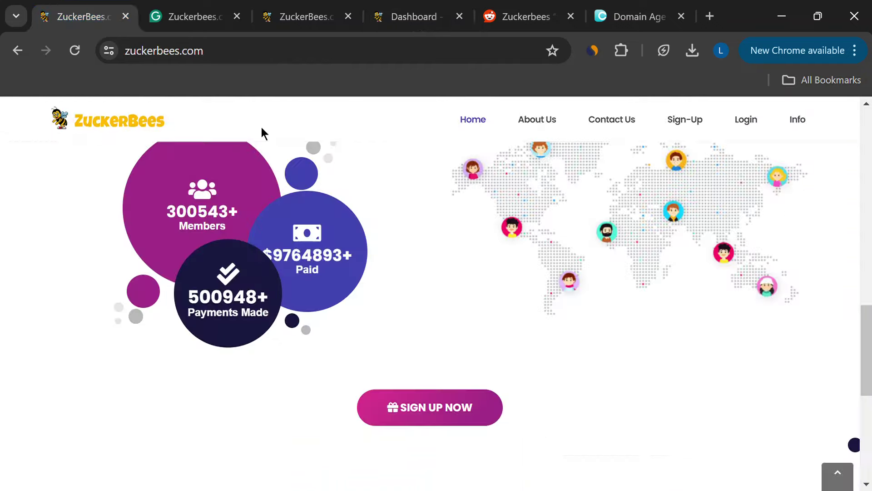
pyautogui.scroll(3, 444, 373)
pyautogui.scroll(4, 444, 373)
pyautogui.scroll(3, 444, 372)
pyautogui.scroll(4, 445, 372)
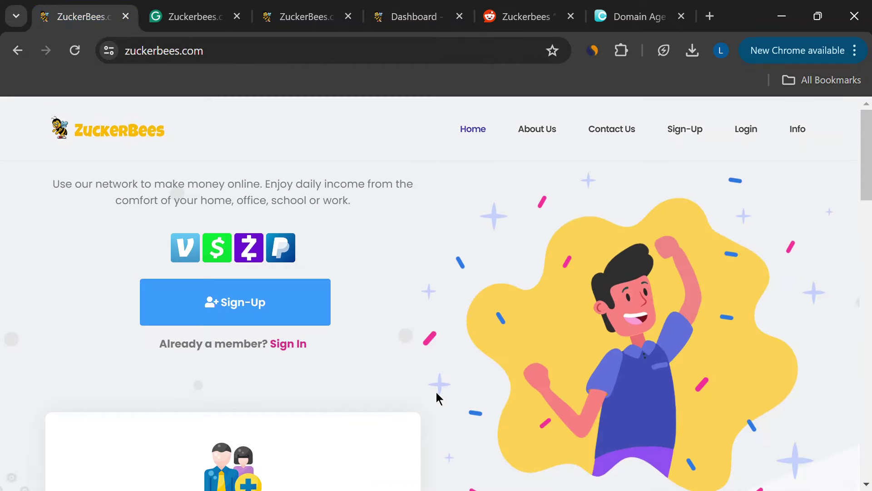
pyautogui.scroll(-3, 435, 407)
pyautogui.click(303, 16)
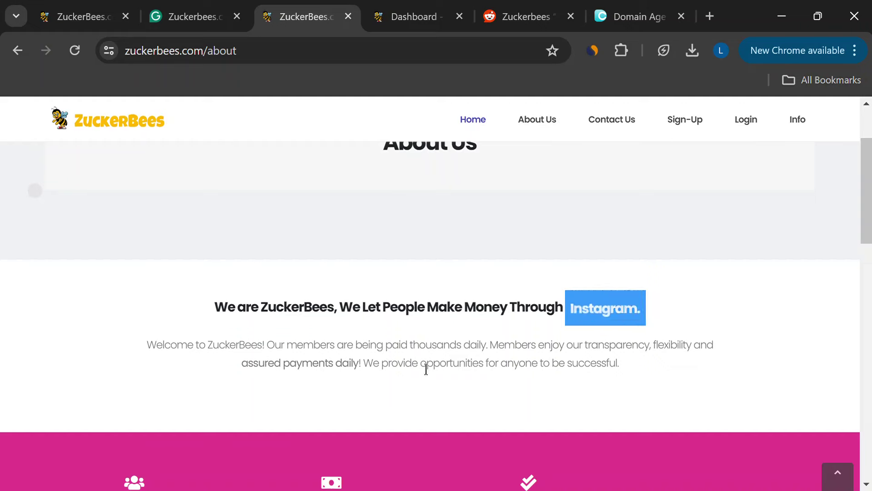
pyautogui.scroll(-3, 423, 368)
pyautogui.scroll(-4, 278, 356)
pyautogui.scroll(-3, 599, 409)
pyautogui.scroll(-2, 466, 407)
pyautogui.scroll(2, 469, 437)
pyautogui.moveTo(235, 271); pyautogui.dragTo(328, 301)
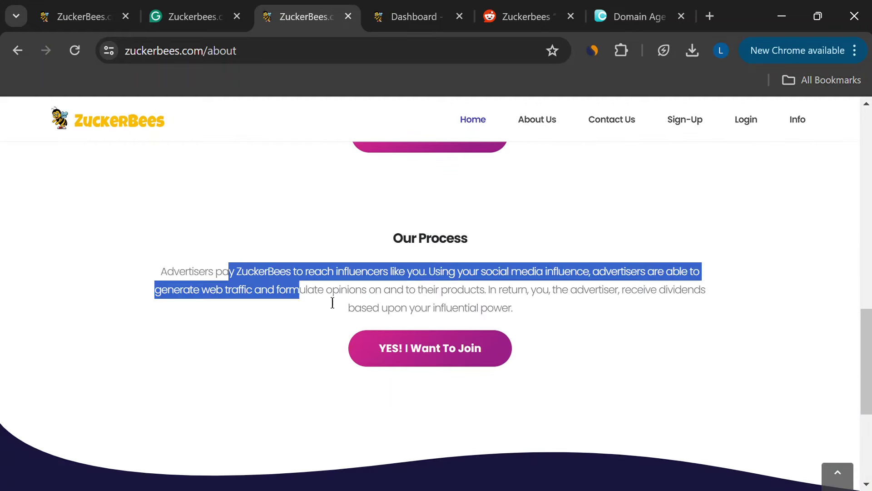
pyautogui.scroll(4, 614, 412)
pyautogui.scroll(5, 613, 412)
pyautogui.click(81, 17)
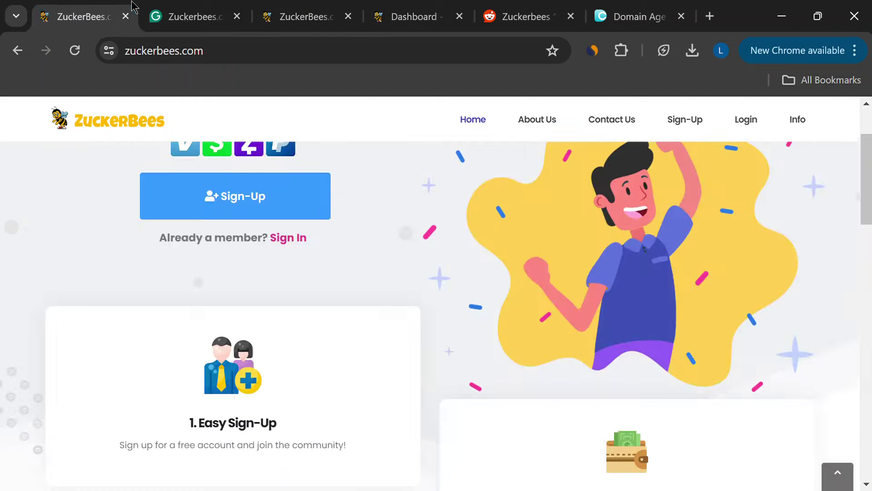
# Step: Highlight the Lack of Evidence, Suspicious Figures, Missing Information and Social Media Focus bullets and the Conclusion
pyautogui.click(193, 17)
pyautogui.scroll(-2, 307, 355)
pyautogui.moveTo(282, 338); pyautogui.dragTo(426, 397)
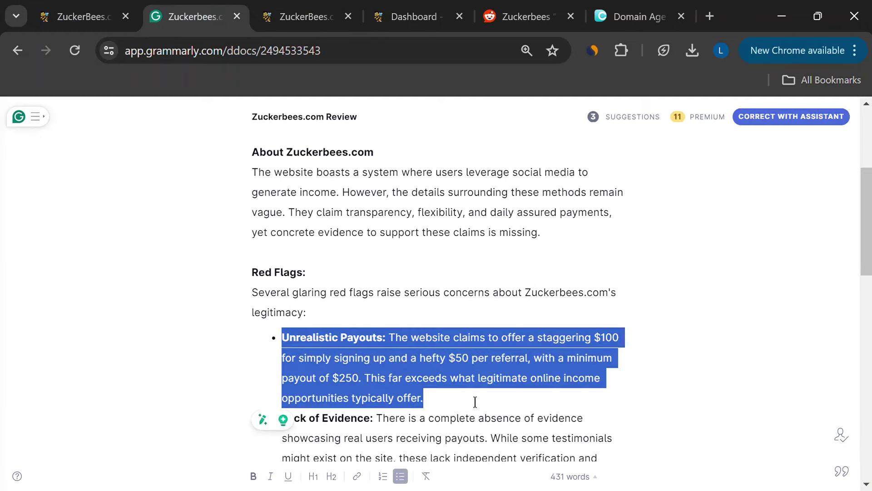
pyautogui.scroll(-3, 470, 402)
pyautogui.moveTo(323, 206); pyautogui.dragTo(355, 225)
pyautogui.click(416, 286)
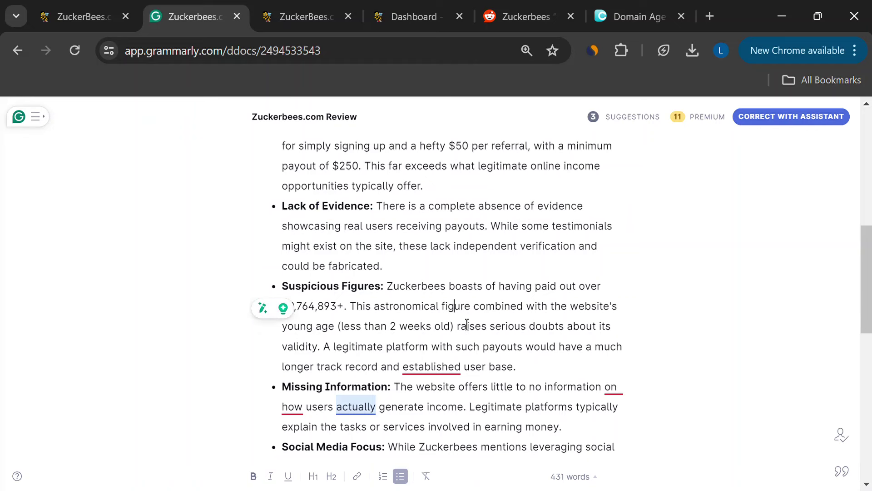
pyautogui.moveTo(518, 368); pyautogui.dragTo(405, 336)
pyautogui.scroll(-2, 406, 336)
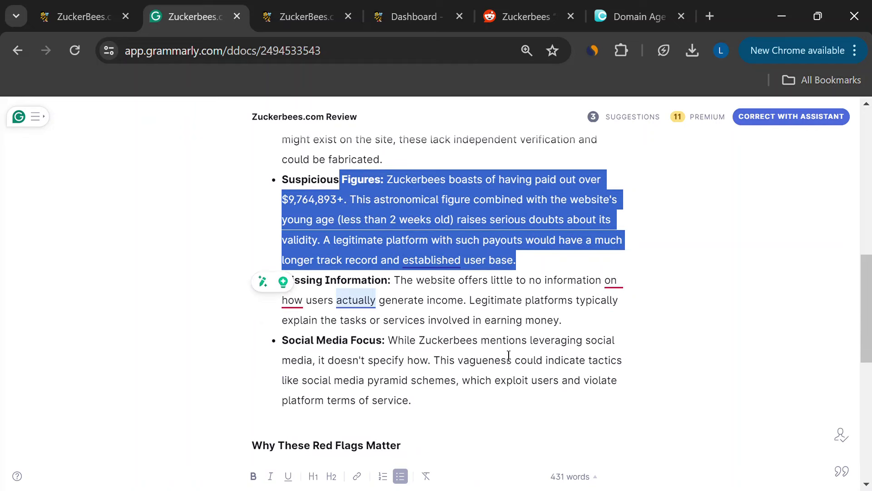
pyautogui.moveTo(562, 320); pyautogui.dragTo(293, 281)
pyautogui.moveTo(412, 401); pyautogui.dragTo(313, 342)
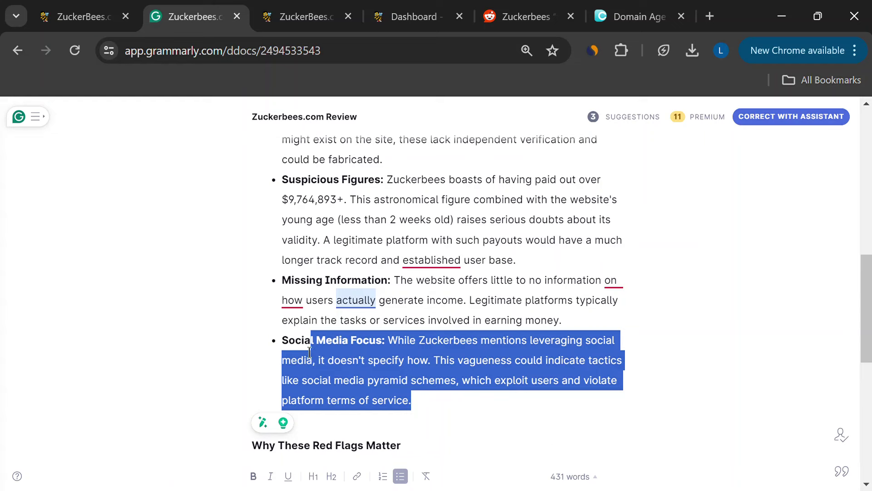
pyautogui.click(312, 348)
pyautogui.scroll(-2, 409, 341)
pyautogui.scroll(-2, 408, 341)
pyautogui.moveTo(485, 315); pyautogui.dragTo(308, 254)
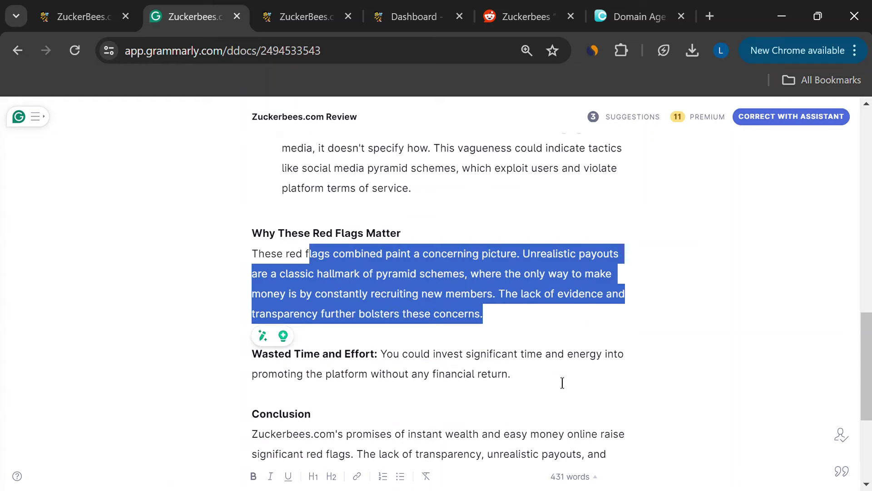
pyautogui.moveTo(341, 354); pyautogui.dragTo(563, 383)
pyautogui.scroll(-2, 409, 341)
pyautogui.moveTo(276, 328); pyautogui.dragTo(600, 427)
pyautogui.click(630, 436)
pyautogui.scroll(3, 646, 413)
pyautogui.scroll(3, 645, 341)
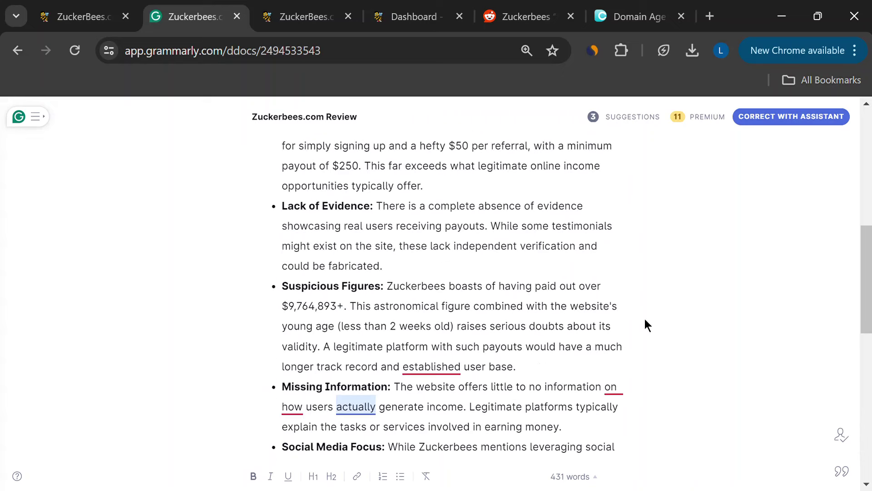
pyautogui.scroll(6, 644, 318)
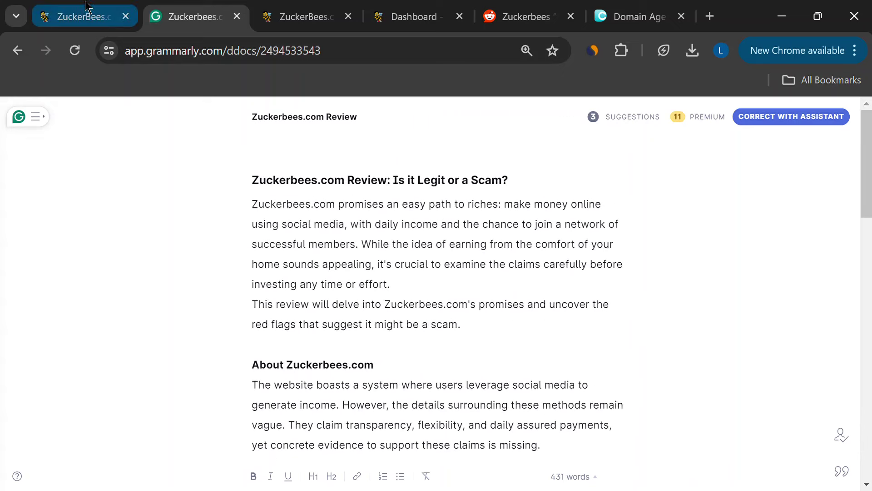
# Step: Scroll the ZuckerBees home page to its footer and open the Contact Us link in a new tab
pyautogui.click(82, 17)
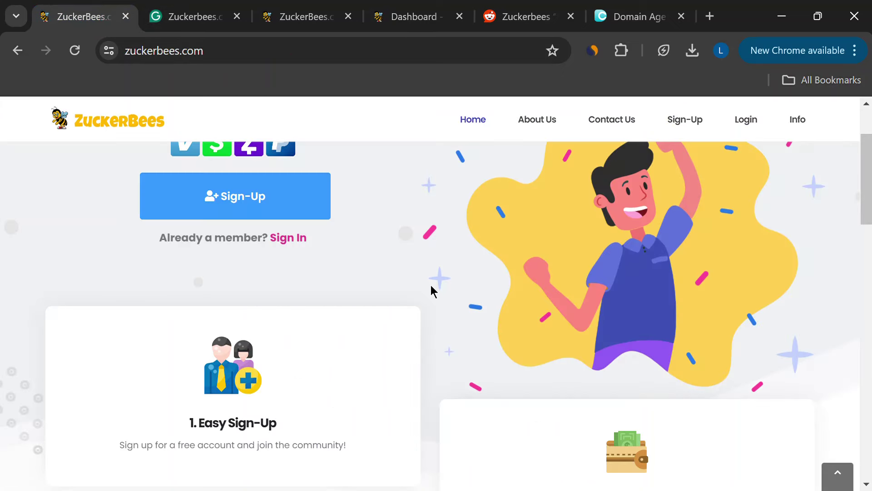
pyautogui.scroll(2, 431, 291)
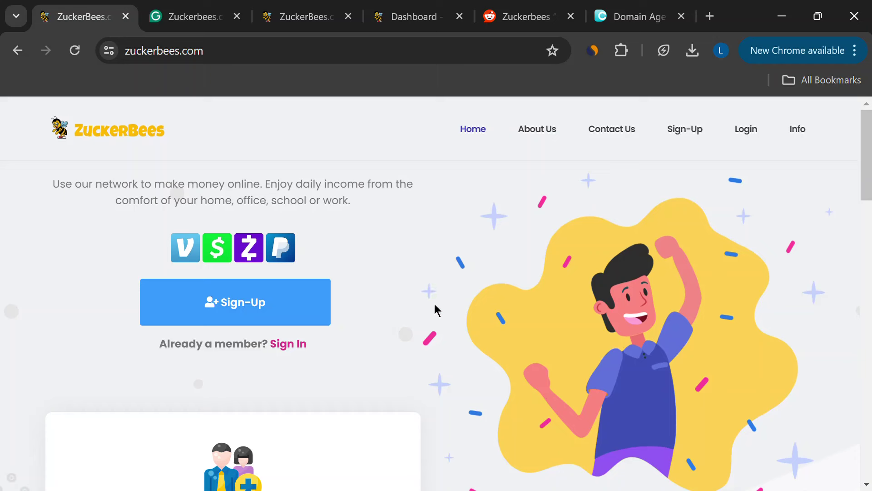
pyautogui.scroll(-5, 434, 313)
pyautogui.scroll(-5, 436, 307)
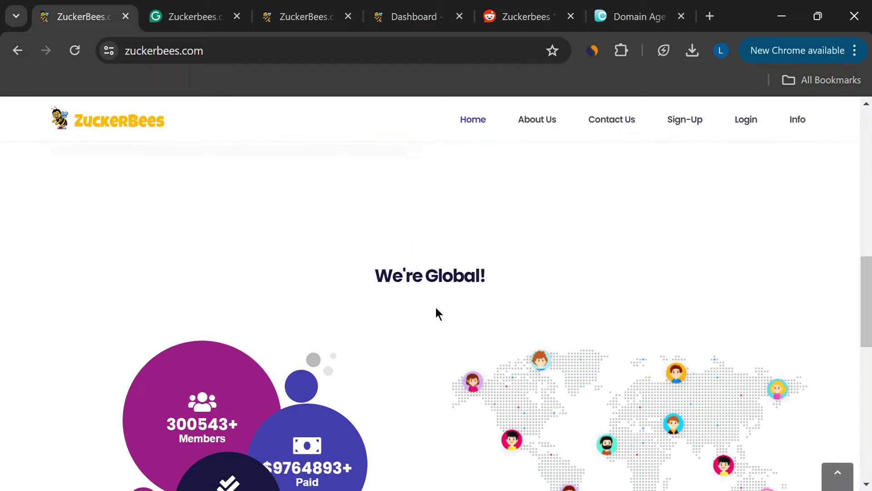
pyautogui.scroll(-5, 435, 307)
pyautogui.scroll(-5, 436, 307)
pyautogui.scroll(5, 435, 307)
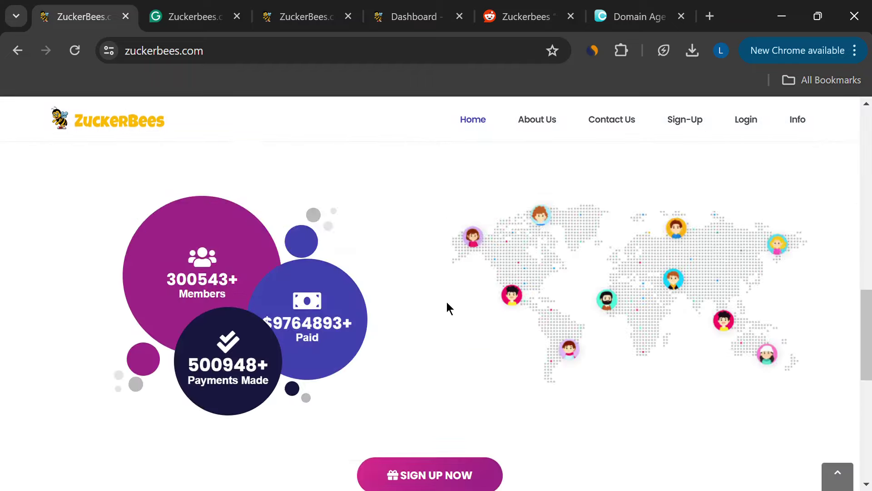
pyautogui.scroll(5, 446, 302)
pyautogui.scroll(3, 464, 264)
pyautogui.scroll(-6, 459, 282)
pyautogui.scroll(-3, 451, 284)
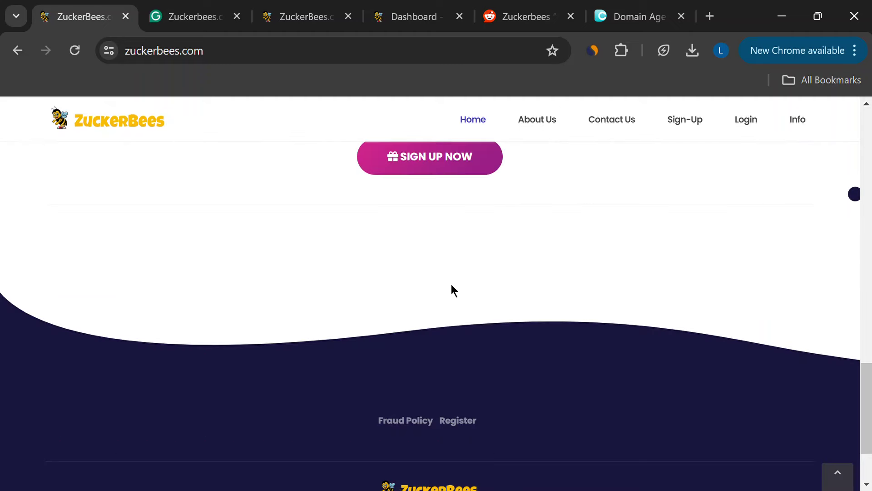
pyautogui.scroll(-3, 451, 284)
pyautogui.scroll(6, 444, 335)
pyautogui.scroll(6, 447, 312)
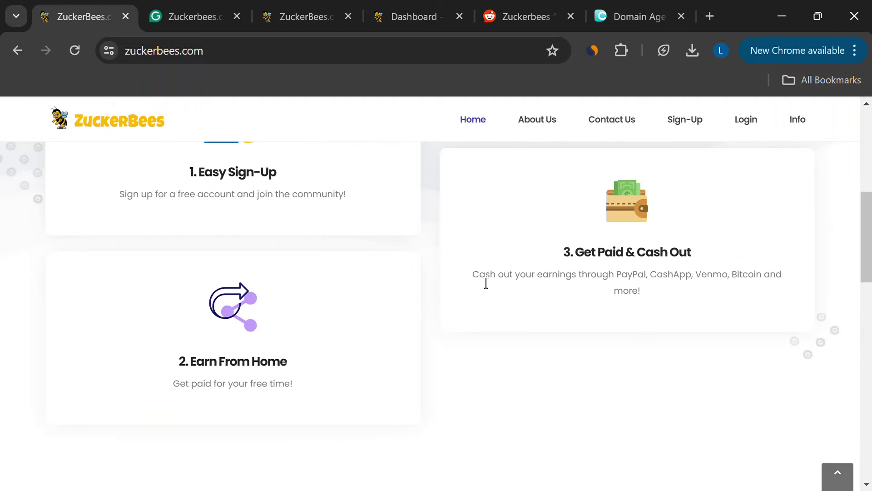
pyautogui.middleClick(615, 130)
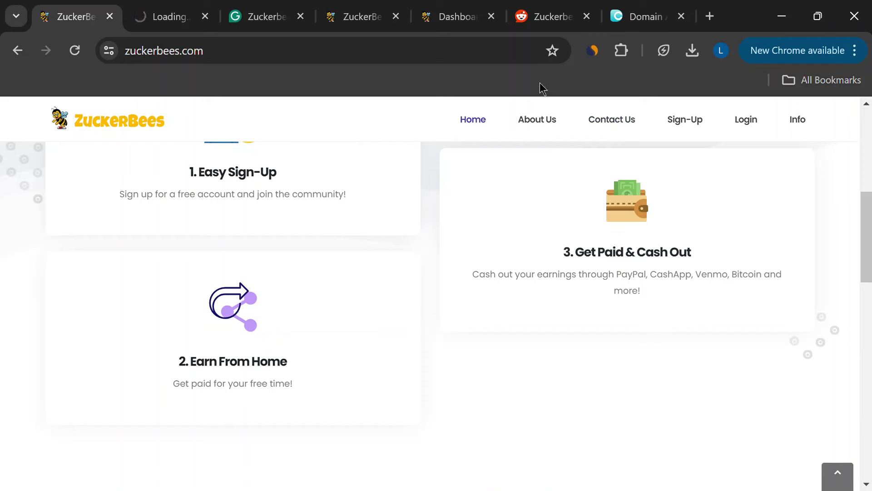